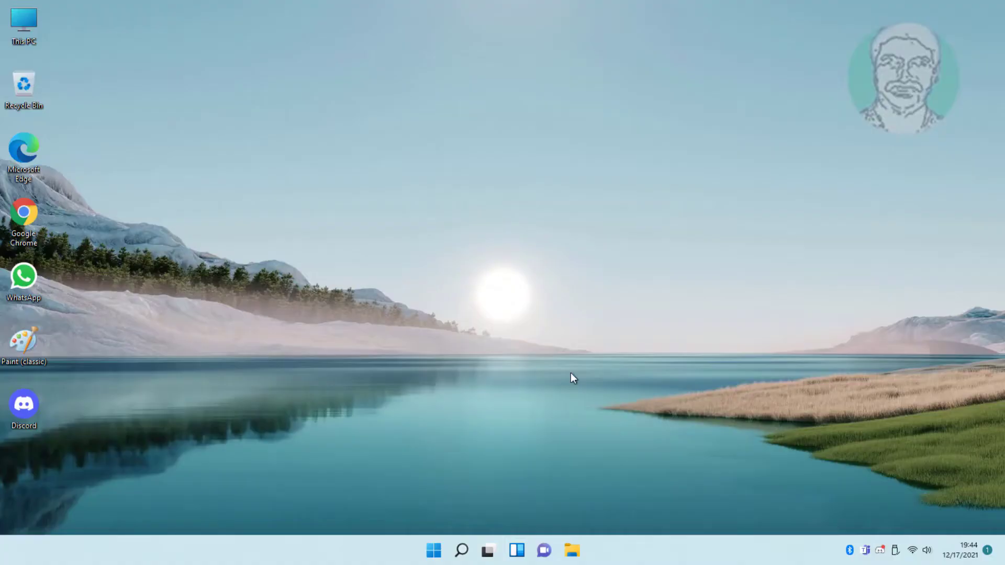
- Search for 'cmd' and launch Command Prompt as administrator, approving the UAC prompt
{"action": "left_click", "coordinate": [462, 550]}
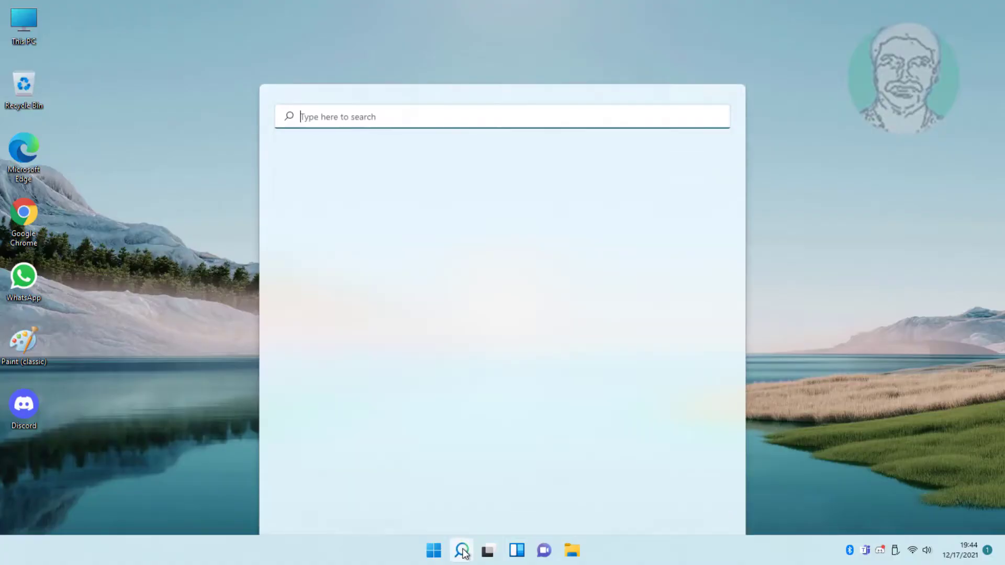
{"action": "type", "text": "c"}
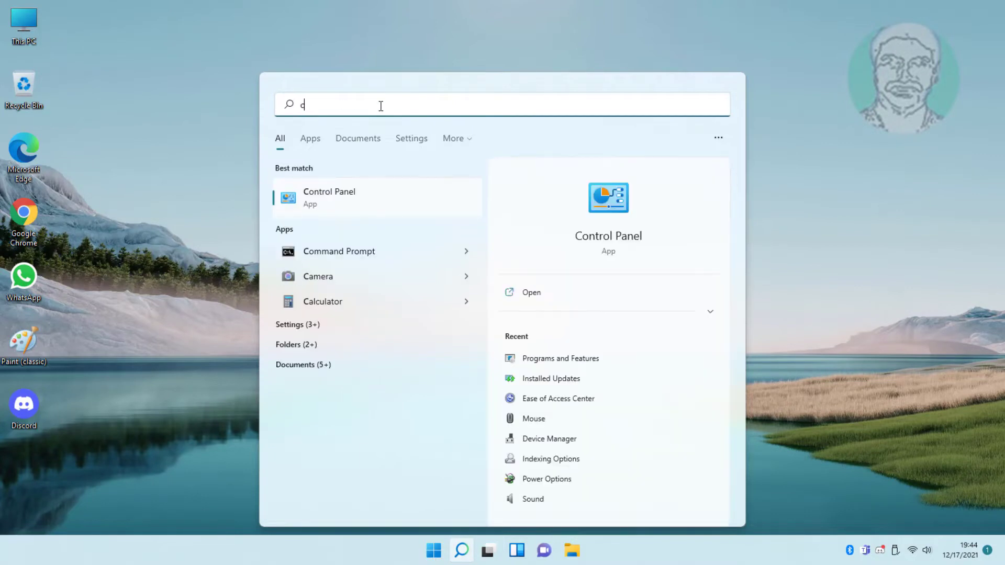
{"action": "type", "text": "md"}
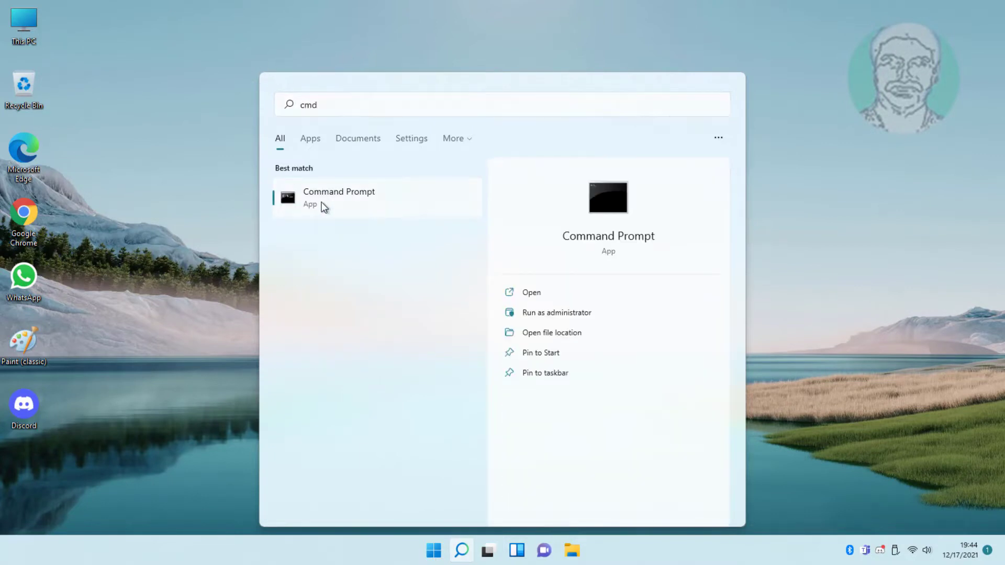
{"action": "right_click", "coordinate": [322, 204]}
{"action": "key", "text": "Escape"}
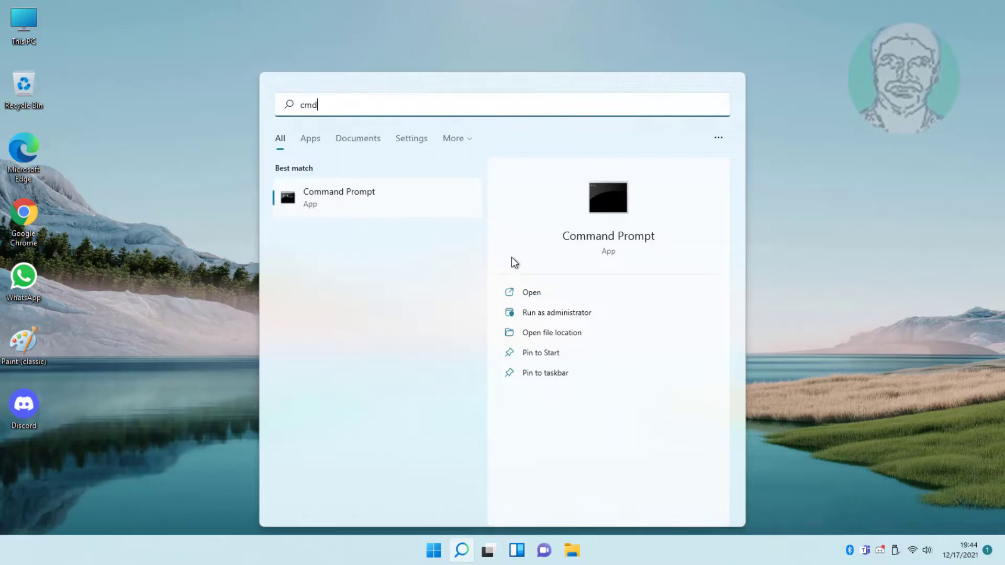
{"action": "key", "text": "ctrl+shift+Return"}
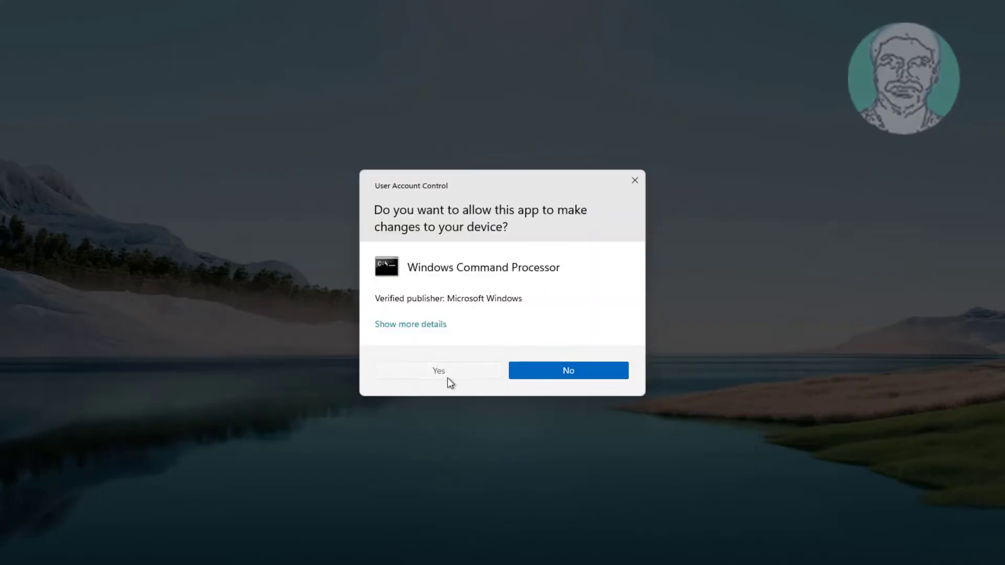
{"action": "left_click", "coordinate": [438, 371]}
{"action": "type", "text": "g"}
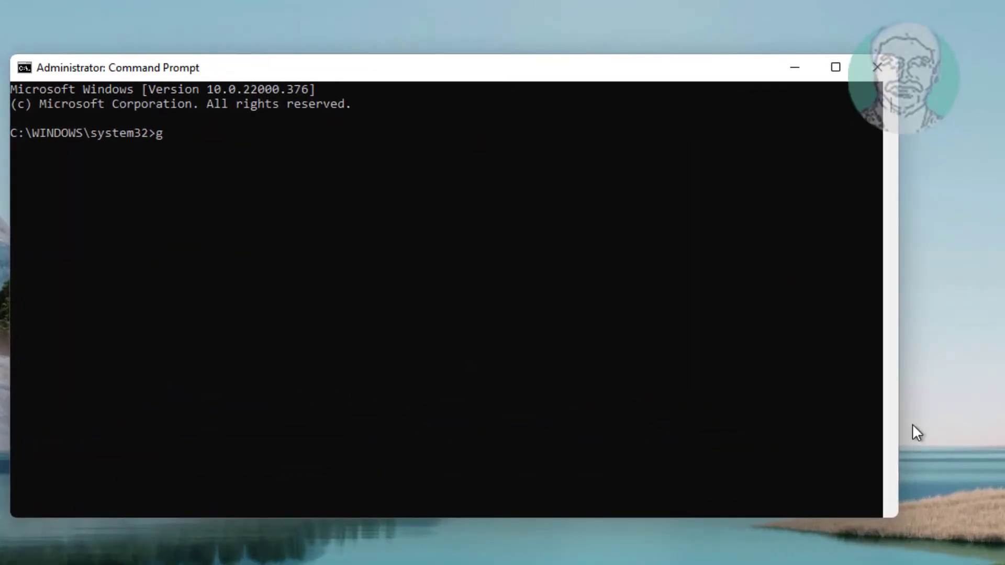
{"action": "type", "text": "pupdate"}
{"action": "type", "text": " /force"}
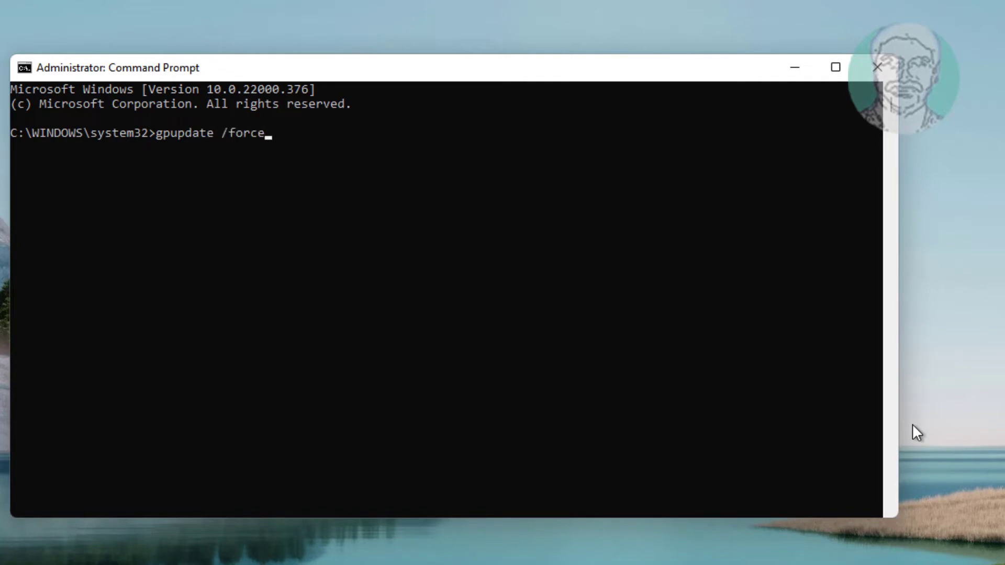
- Run gpupdate /force, then relaunch Command Prompt as administrator from Search
{"action": "key", "text": "Return"}
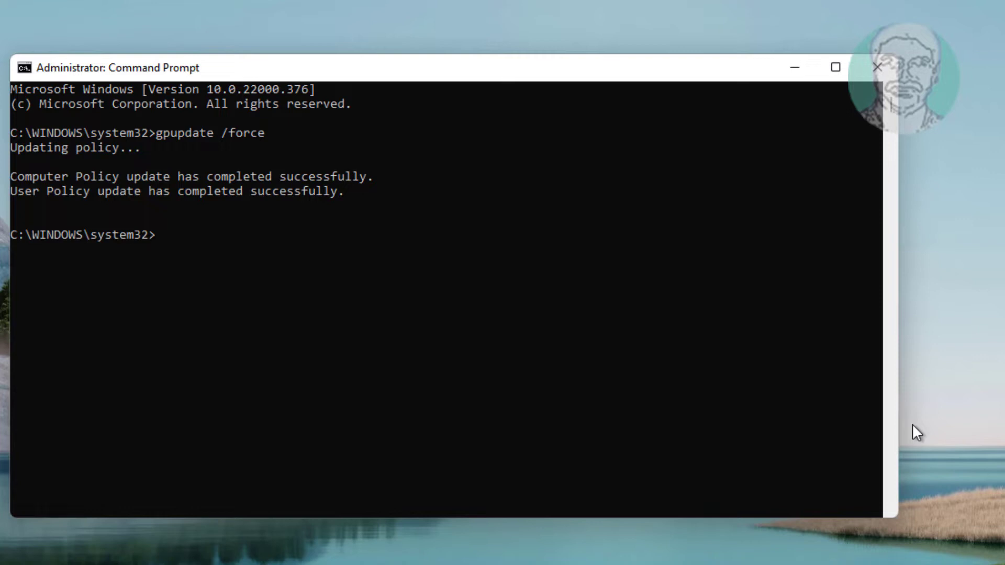
{"action": "type", "text": "e"}
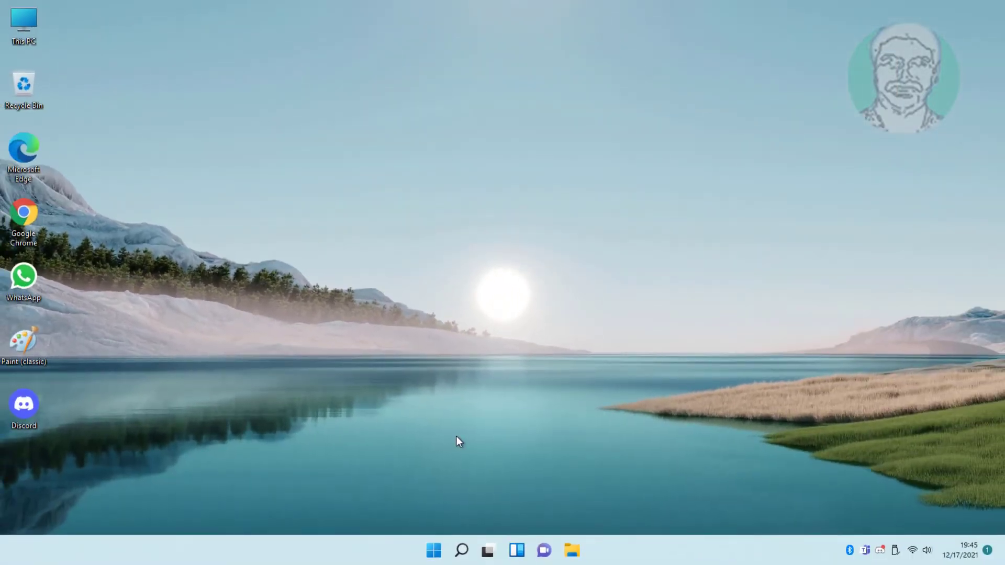
{"action": "left_click", "coordinate": [462, 550]}
{"action": "type", "text": "c"}
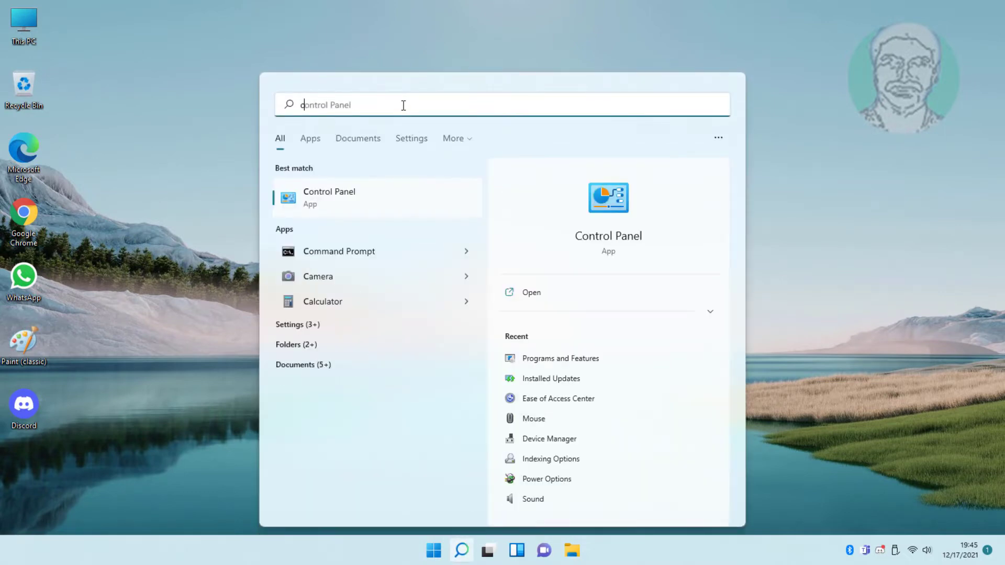
{"action": "type", "text": "md"}
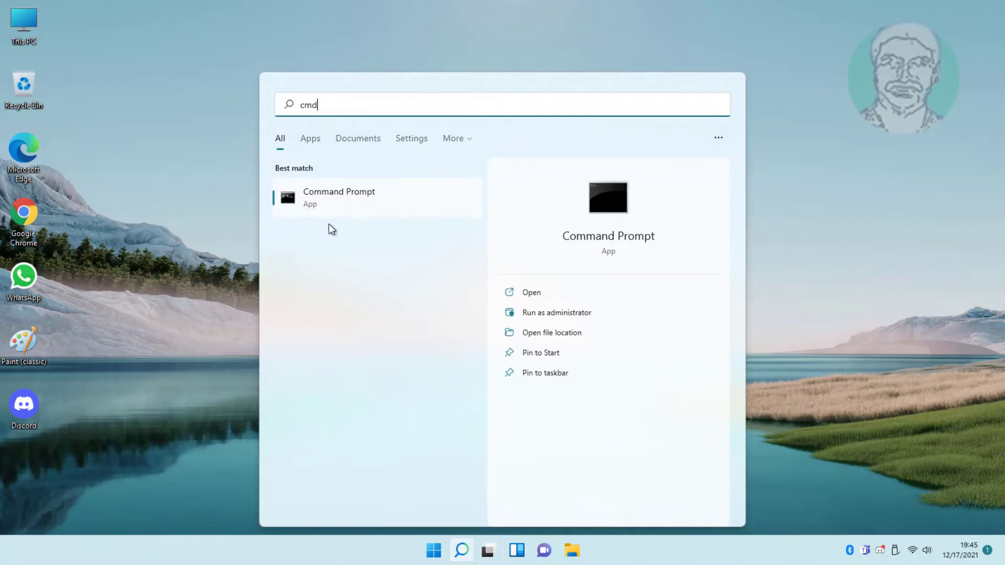
{"action": "right_click", "coordinate": [339, 197]}
{"action": "left_click", "coordinate": [393, 210]}
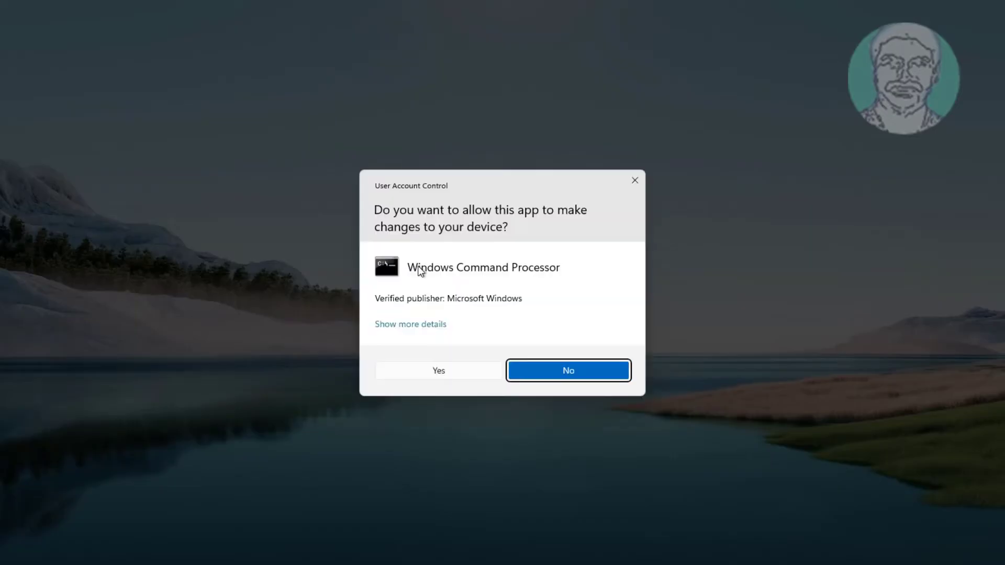
{"action": "left_click", "coordinate": [439, 371]}
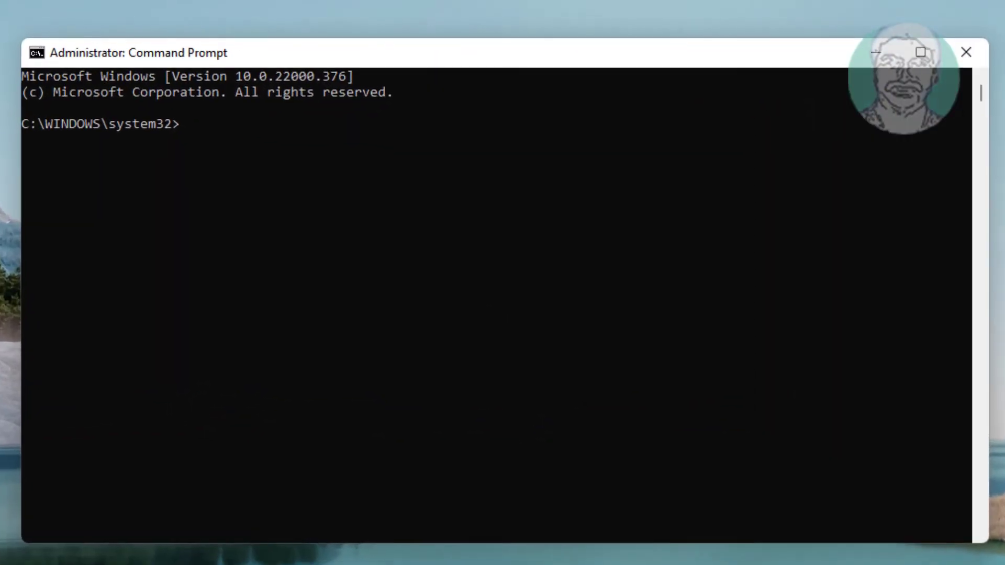
{"action": "type", "text": "s"}
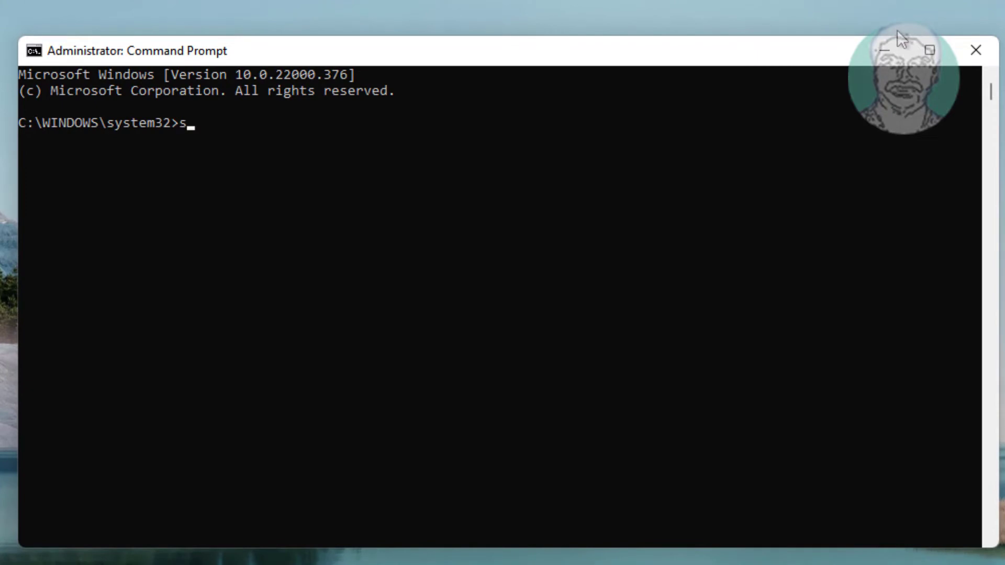
{"action": "type", "text": "fc /sca"}
{"action": "type", "text": "nfile"}
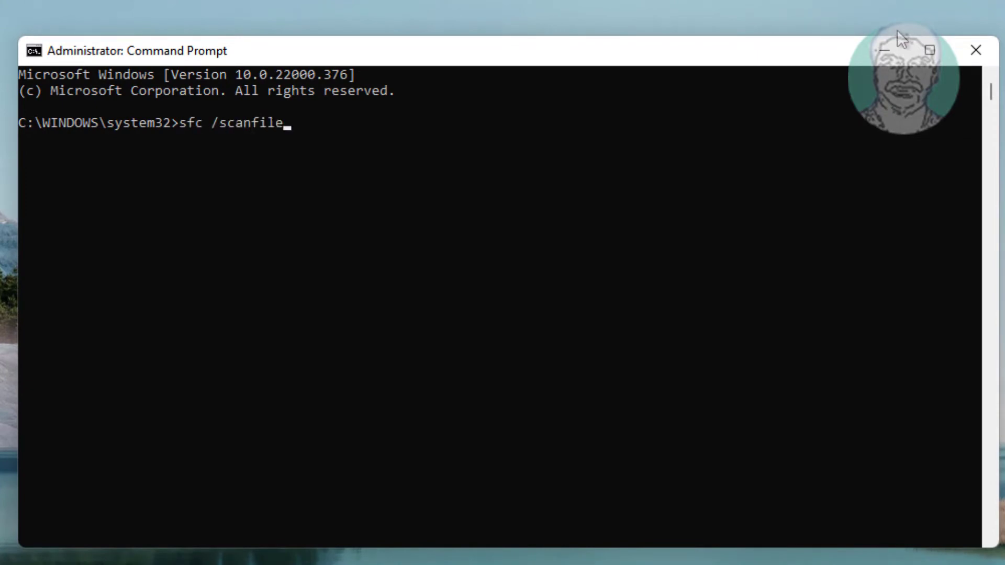
{"action": "type", "text": "=c:\\"}
{"action": "type", "text": "windows\\"}
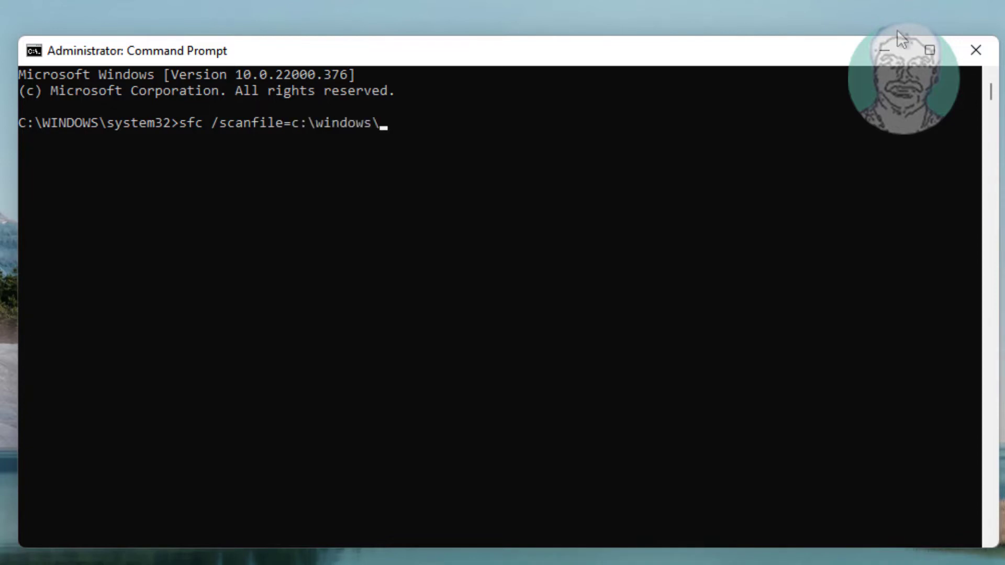
{"action": "type", "text": "sys"}
{"action": "type", "text": "tem32\\"}
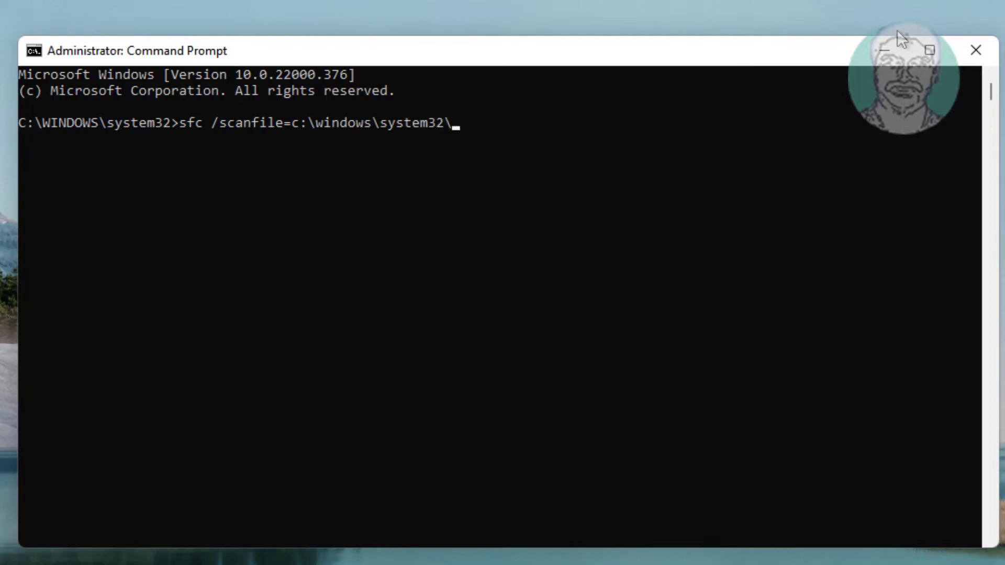
{"action": "type", "text": "iefr"}
{"action": "type", "text": "ame.dll"}
- Run sfc /scanfile=c:\windows\system32\ieframe.dll, which finds no integrity violations
{"action": "key", "text": "Return"}
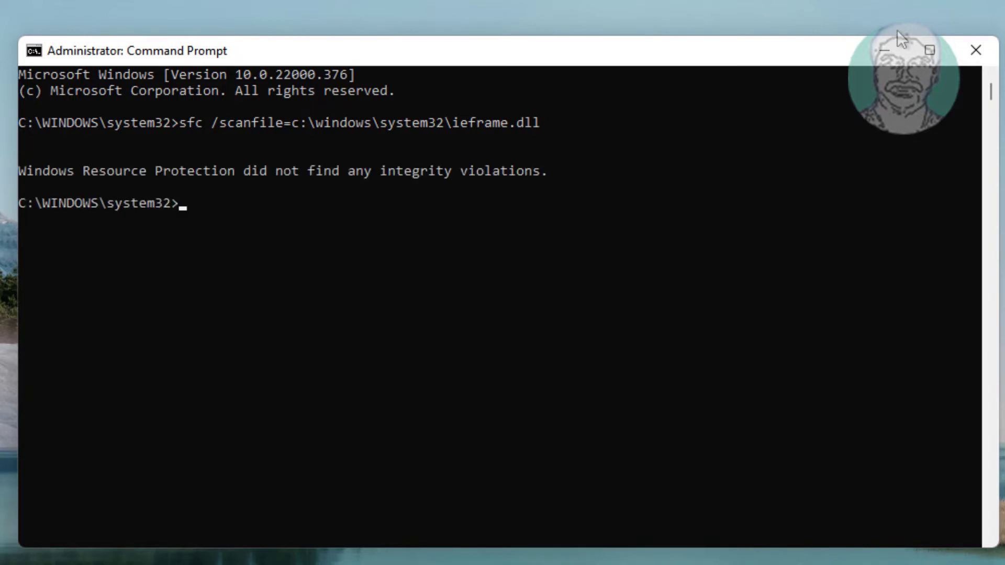
{"action": "type", "text": "sf"}
{"action": "type", "text": "c/"}
{"action": "type", "text": "verifyf"}
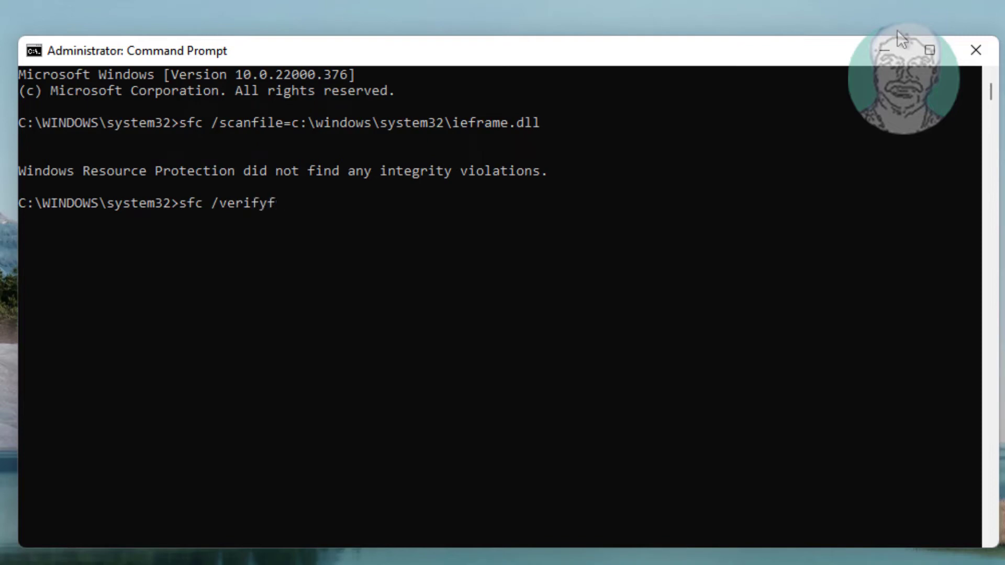
{"action": "type", "text": "ile"}
{"action": "type", "text": "=c:"}
{"action": "type", "text": "\\wind"}
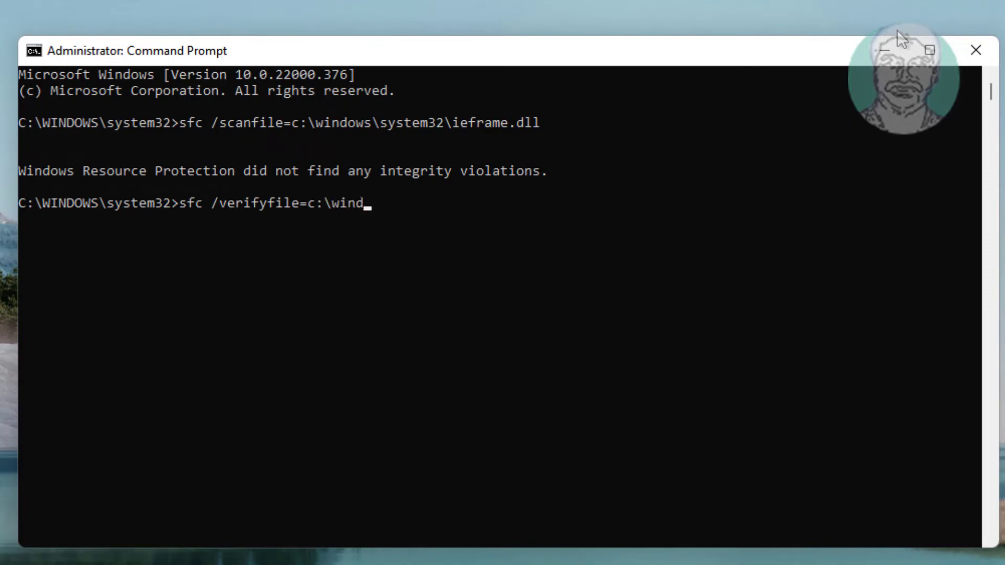
{"action": "type", "text": "ows\\sys"}
{"action": "type", "text": "tem32\\"}
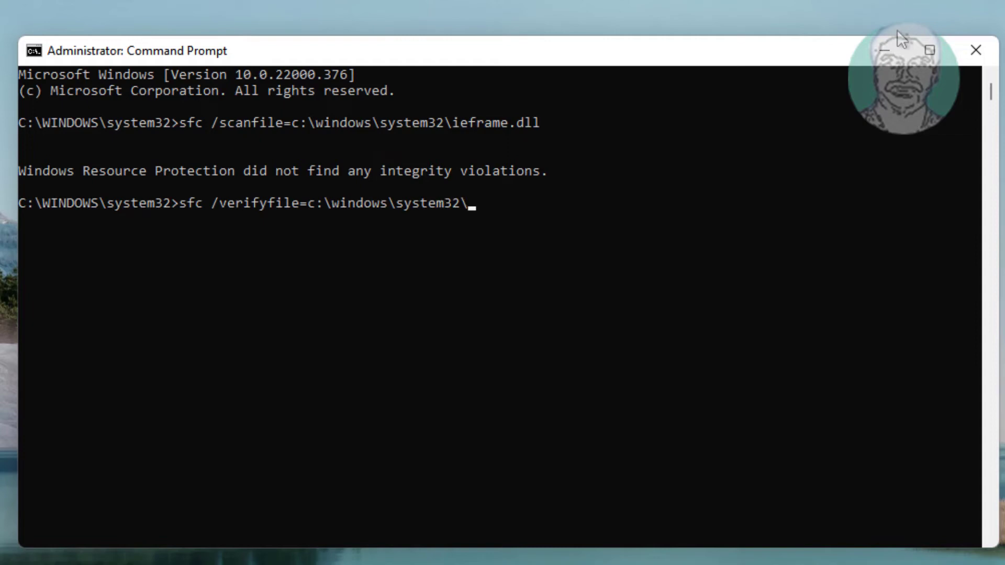
{"action": "type", "text": "iefr"}
{"action": "type", "text": "ame.dll"}
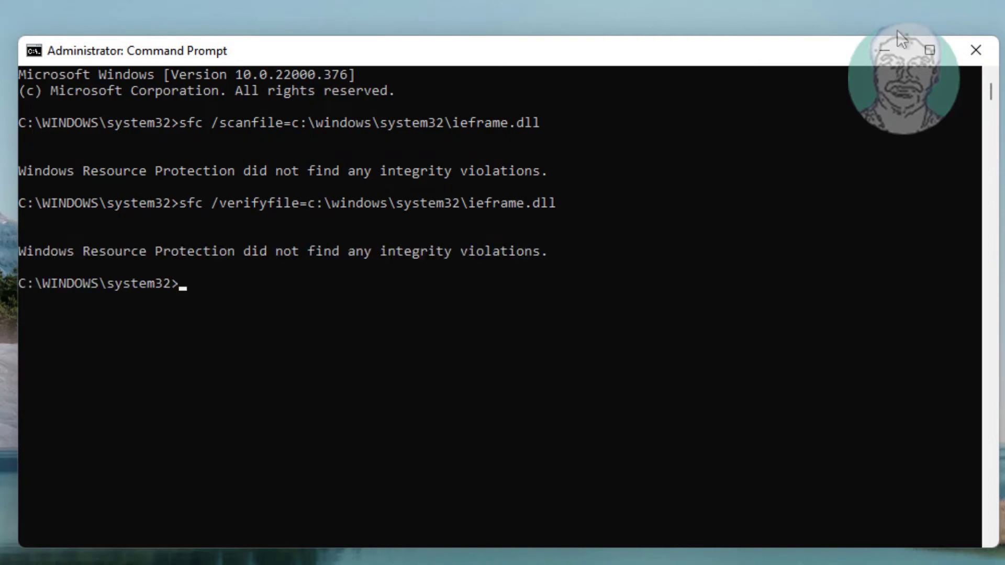
{"action": "type", "text": "assoc"}
- List the file associations with the assoc command
{"action": "key", "text": "Return"}
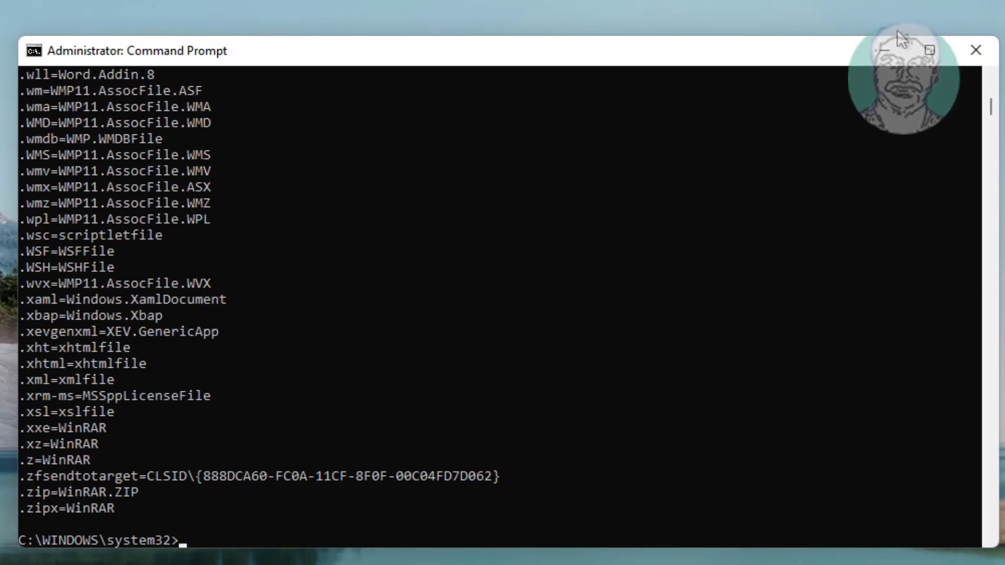
{"action": "type", "text": "chkdsk"}
- Run a read-only chkdsk, which reports an incorrect index entry it cannot fix
{"action": "key", "text": "Return"}
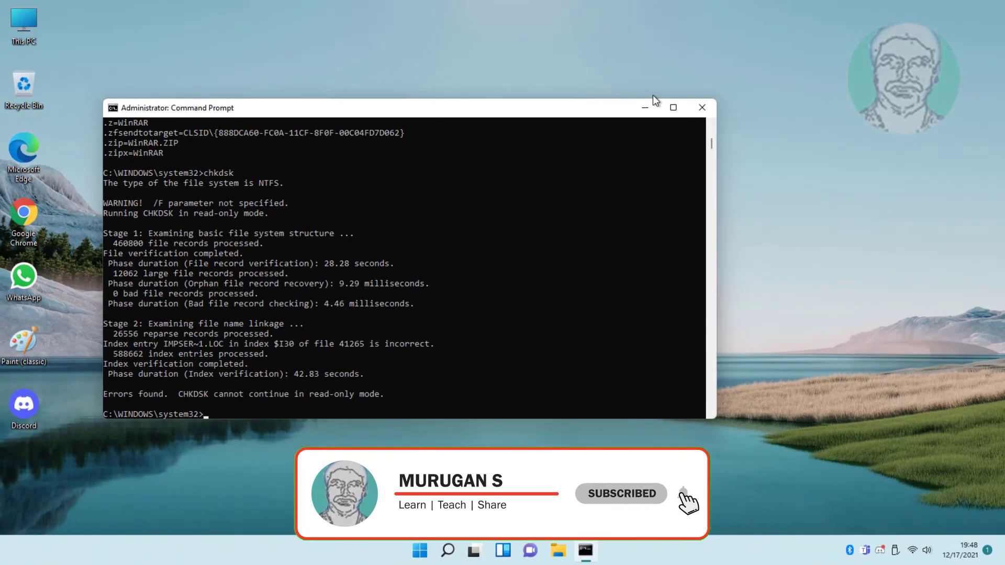
{"action": "type", "text": "e"}
{"action": "type", "text": "xit"}
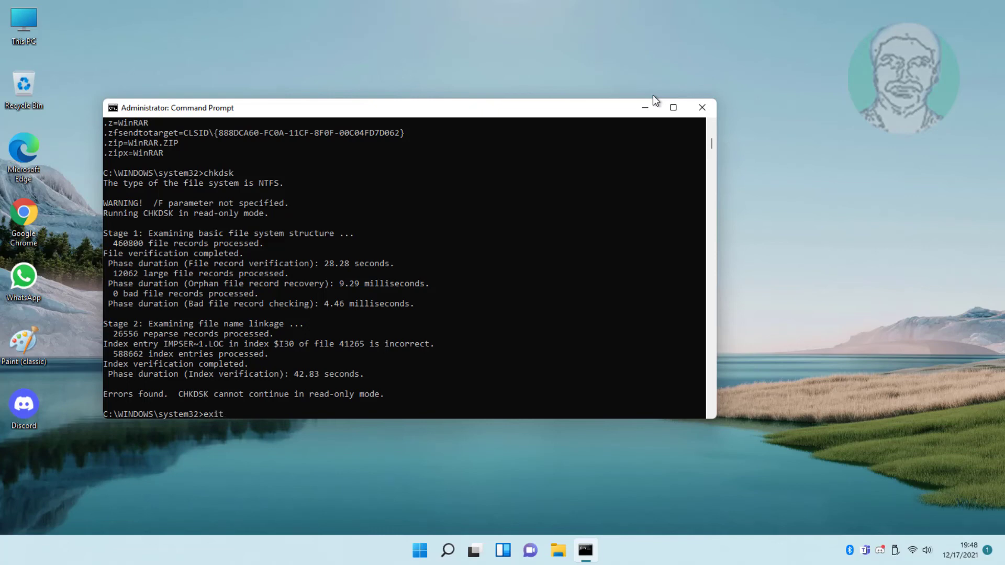
- Close the administrator Command Prompt with the exit command
{"action": "key", "text": "Return"}
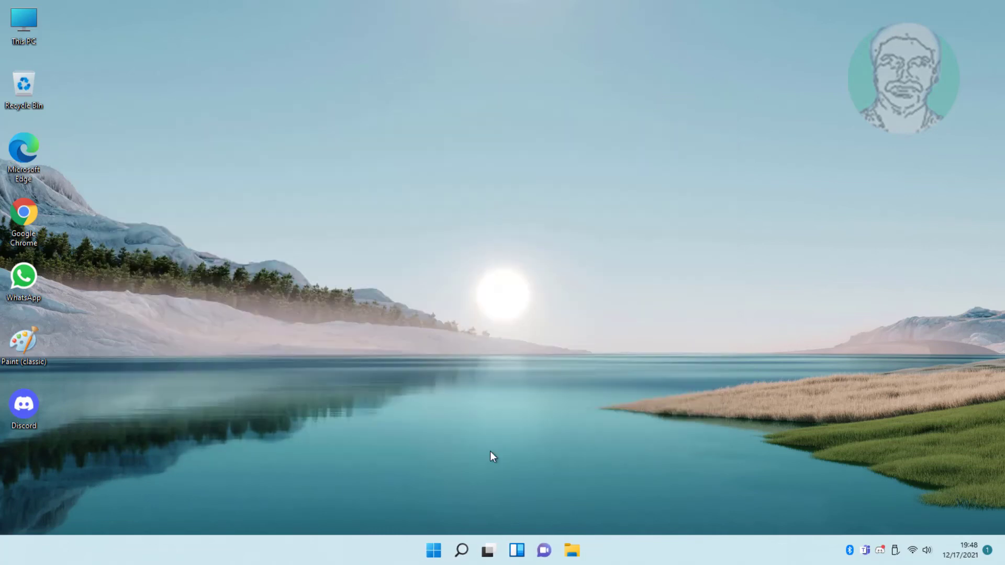
- Restart the computer from the Start menu's Power options
{"action": "left_click", "coordinate": [434, 550]}
{"action": "left_click", "coordinate": [659, 508]}
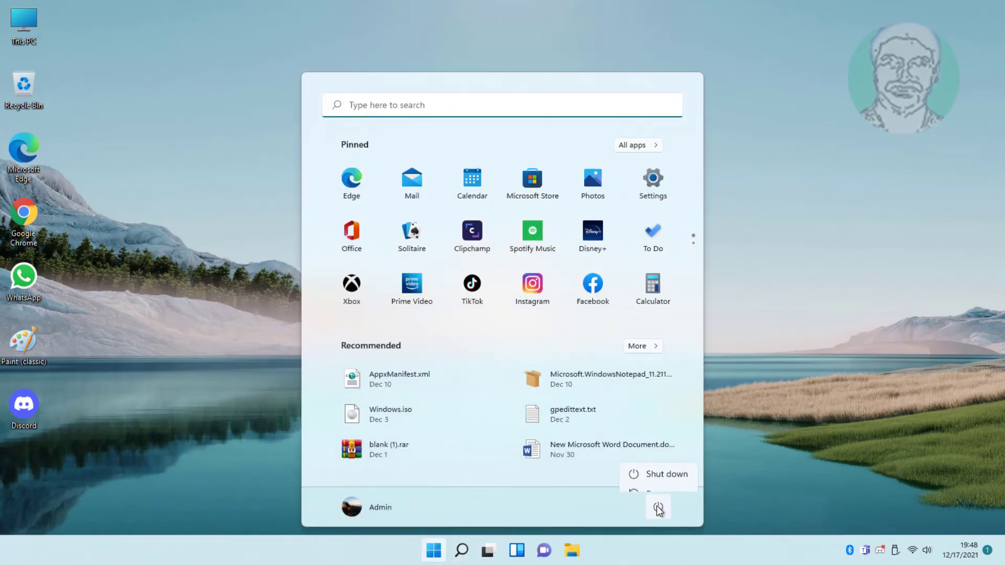
{"action": "left_click", "coordinate": [660, 481]}
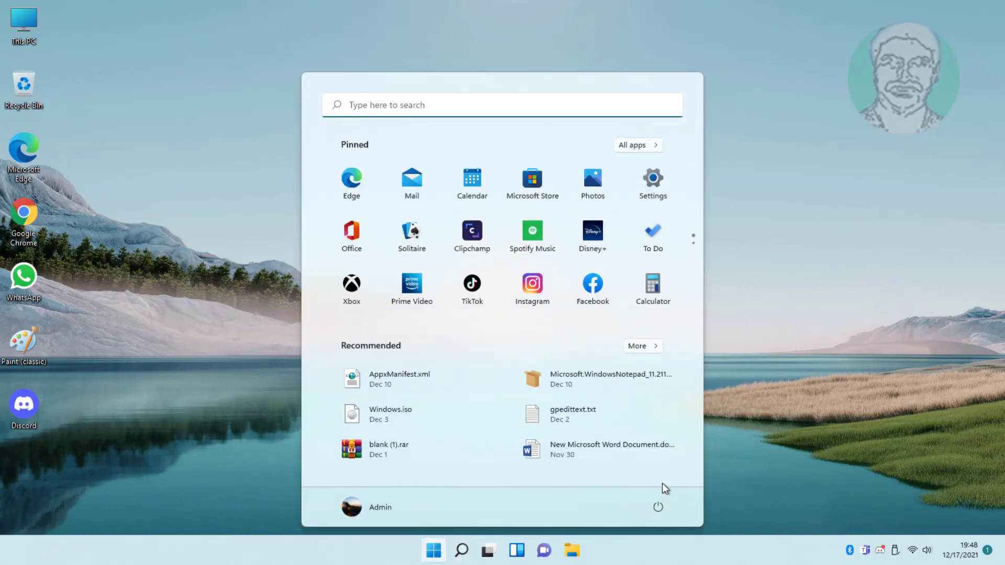